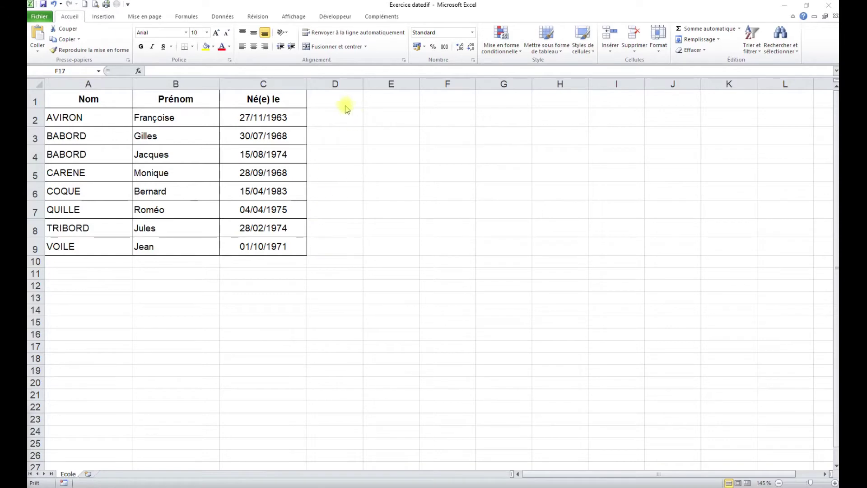
- Type the heading 'Age' in D1 and start a DATEDIF formula in D2
click(333, 100)
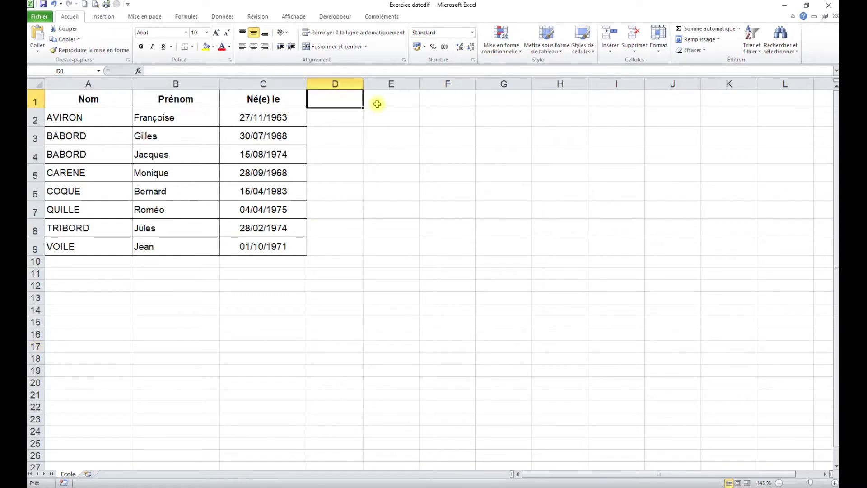
text(Age)
key(Return)
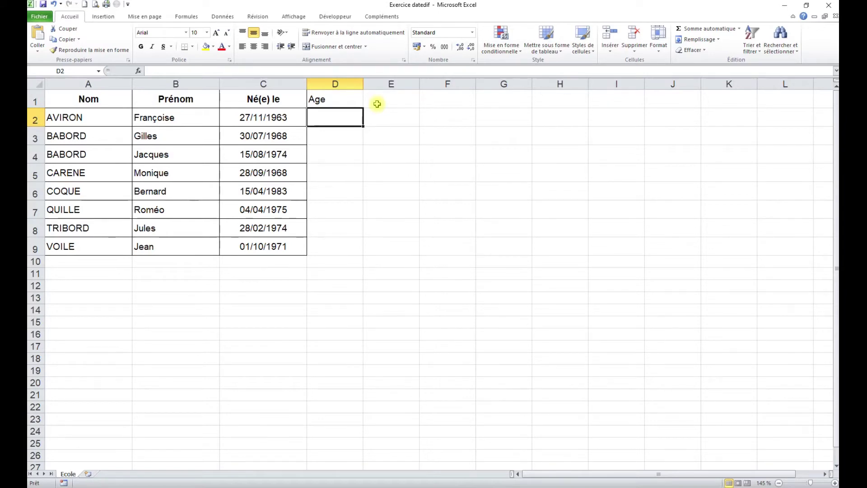
text(=)
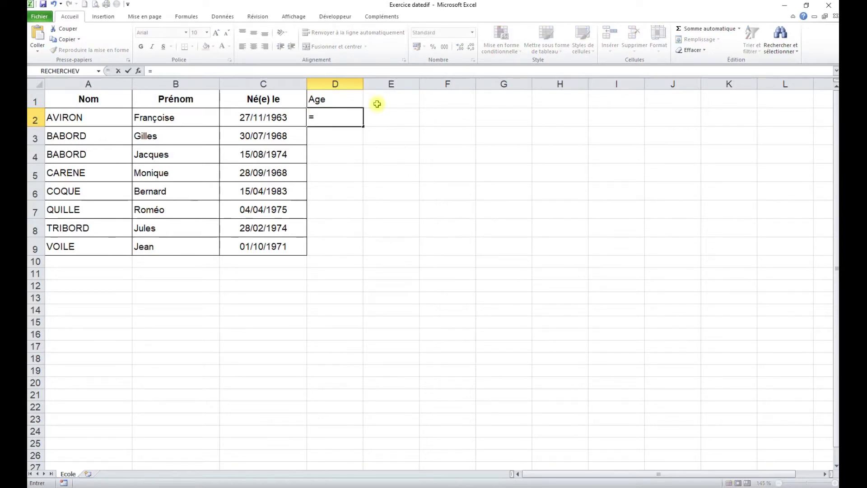
text(datedif)
text(()
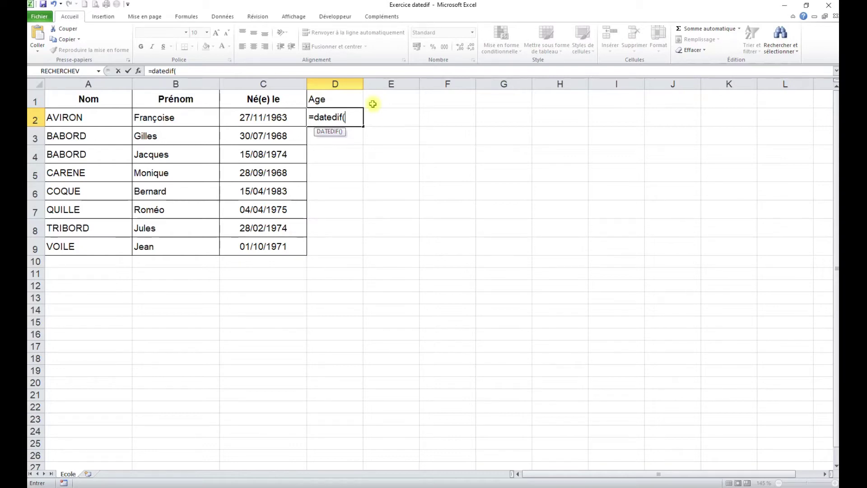
- Complete D2 as =DATEDIF(C2;AUJOURDHUI();"y") to get the first age in years, 56
click(264, 115)
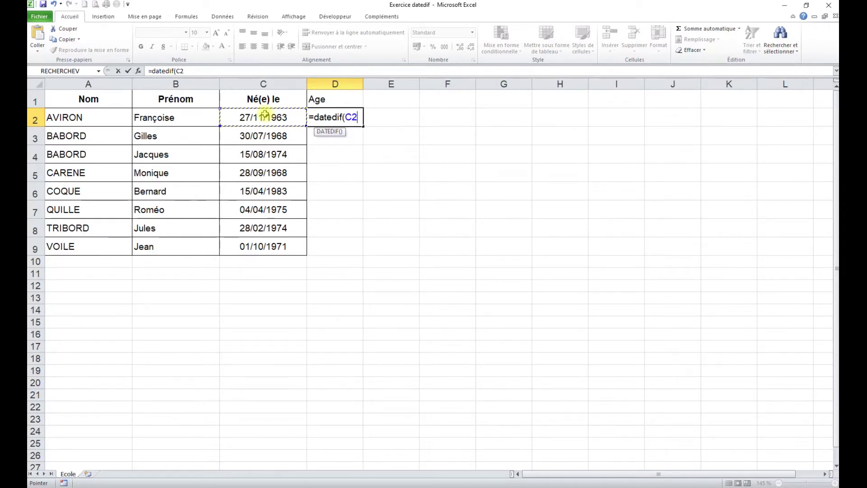
text(;)
text(aujourdhui()
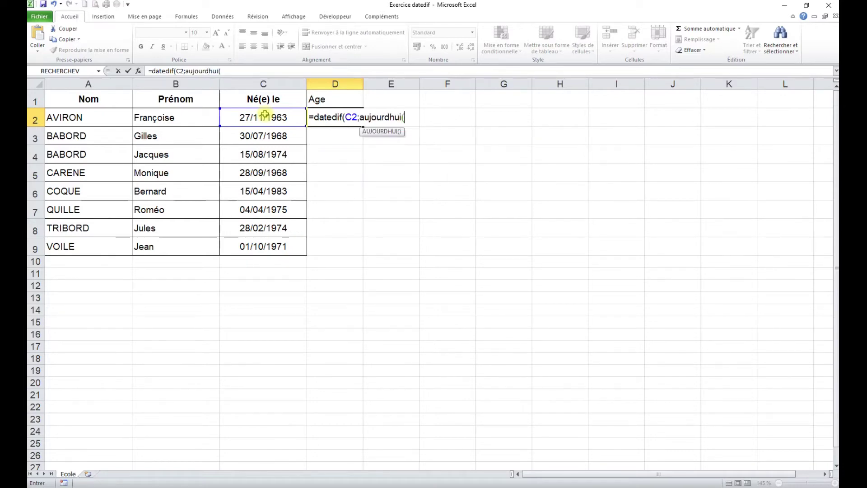
text())
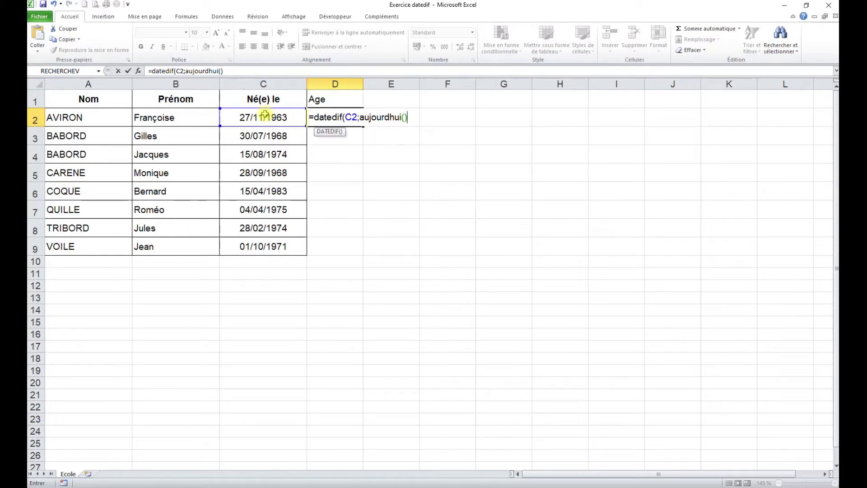
text(;)
text("y")
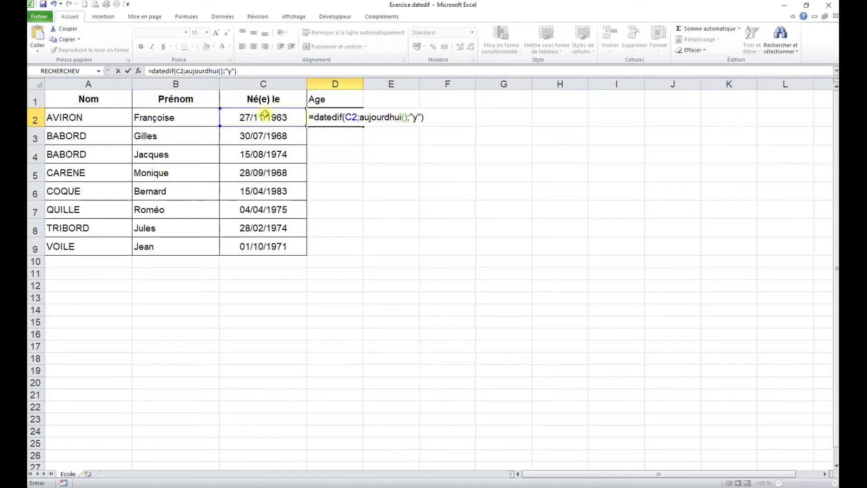
key(Return)
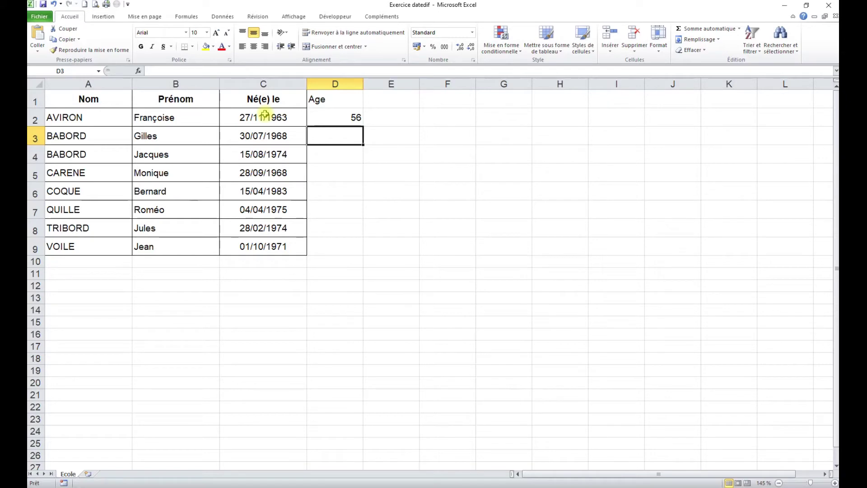
- Fill the age formula down to D9 and centre column D
click(336, 116)
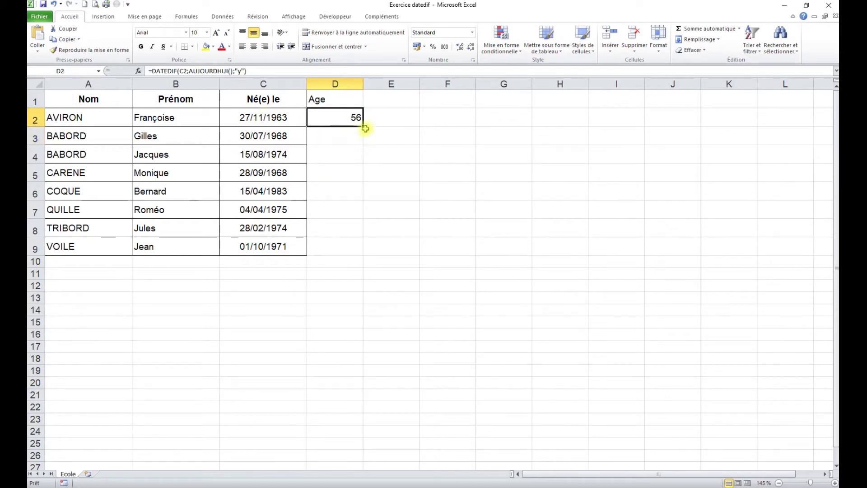
drag(366, 130, 357, 250)
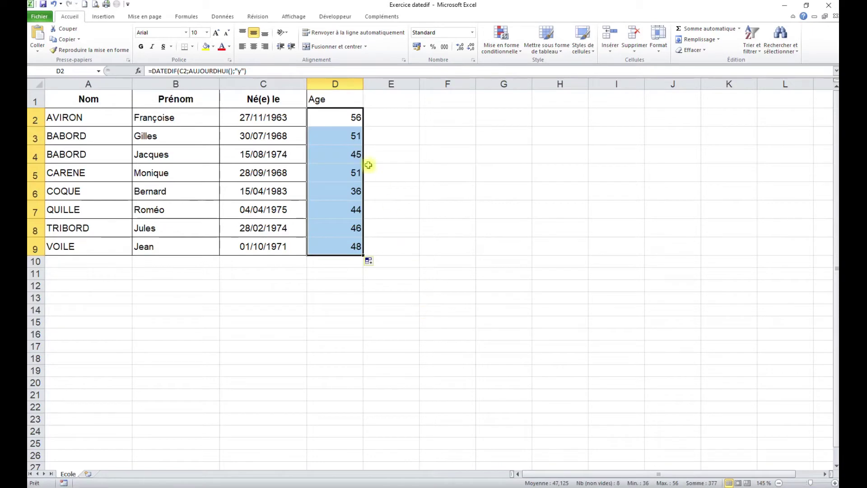
click(336, 84)
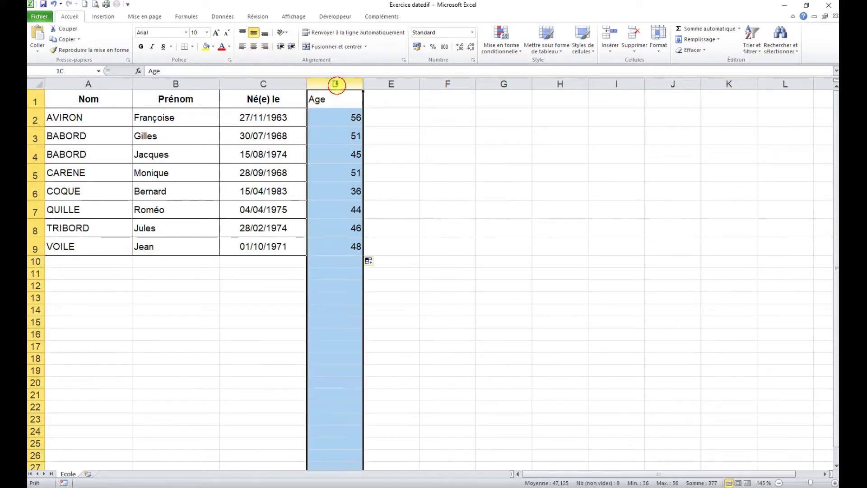
click(254, 46)
- Rename the D1 heading to 'Age année'
click(336, 104)
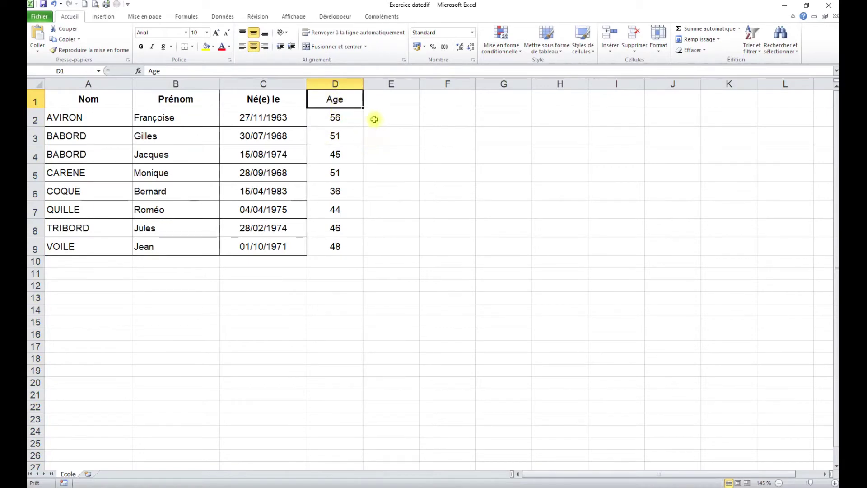
double_click(353, 100)
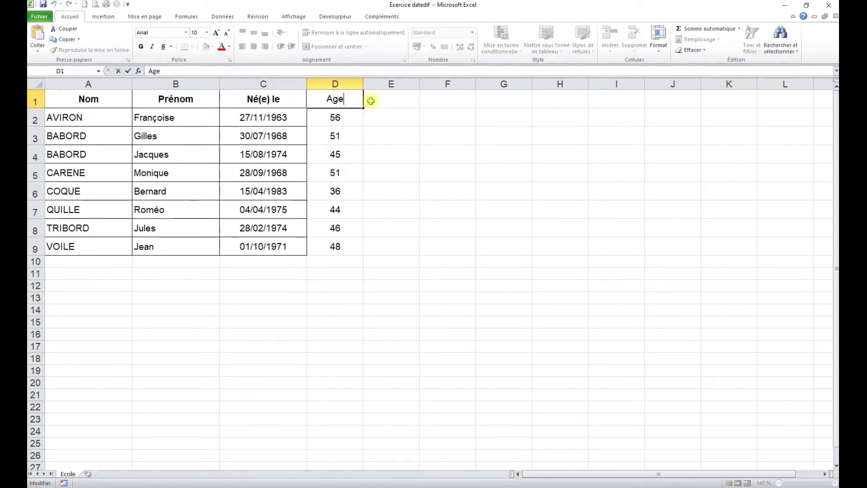
text( année)
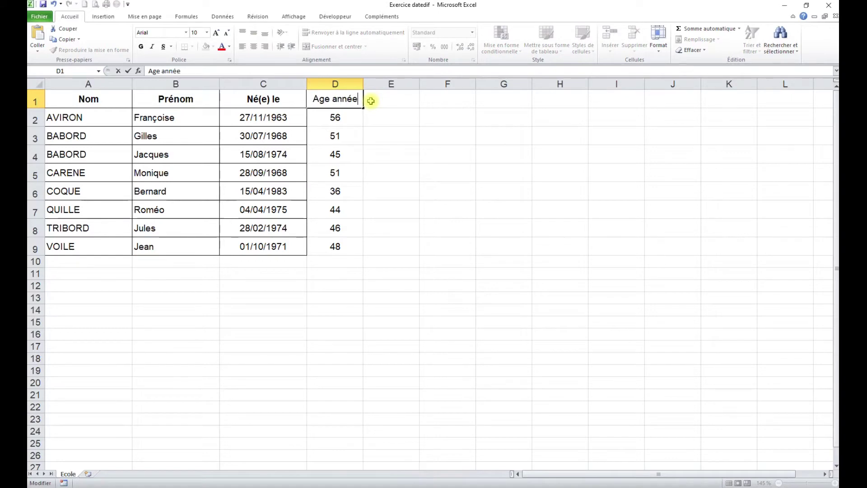
key(Right)
key(Return)
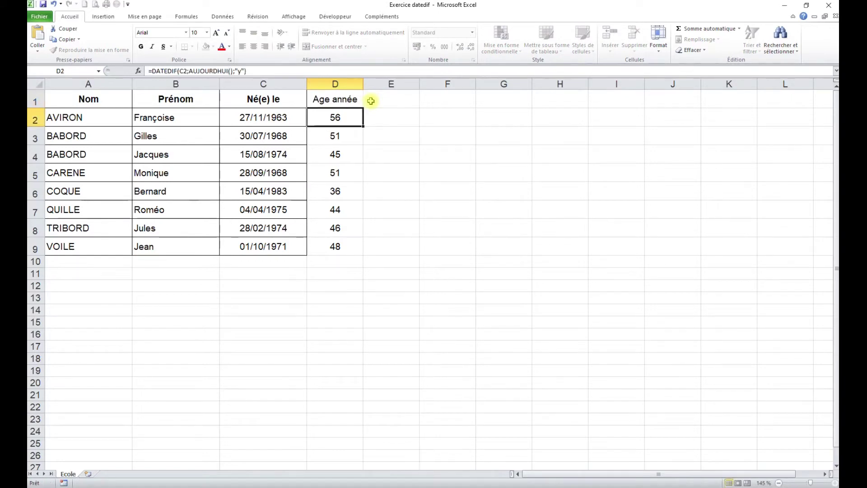
- Type the heading 'Age mois' in E1
key(Up)
key(Right)
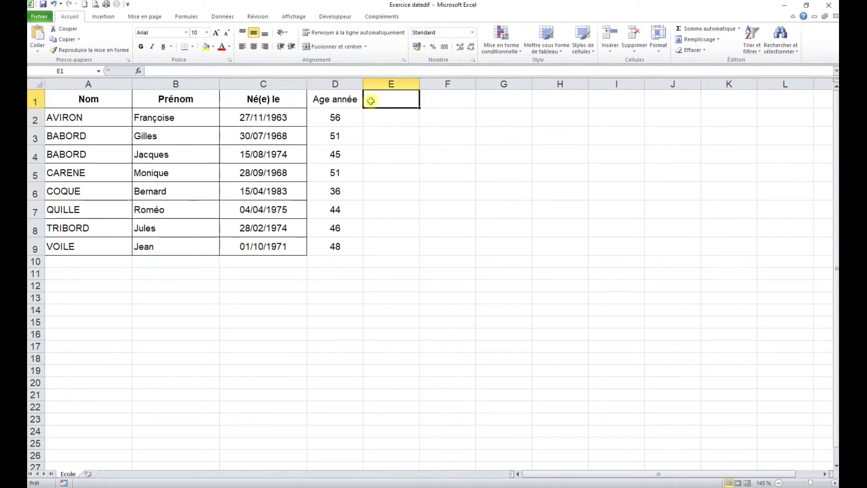
text(Age )
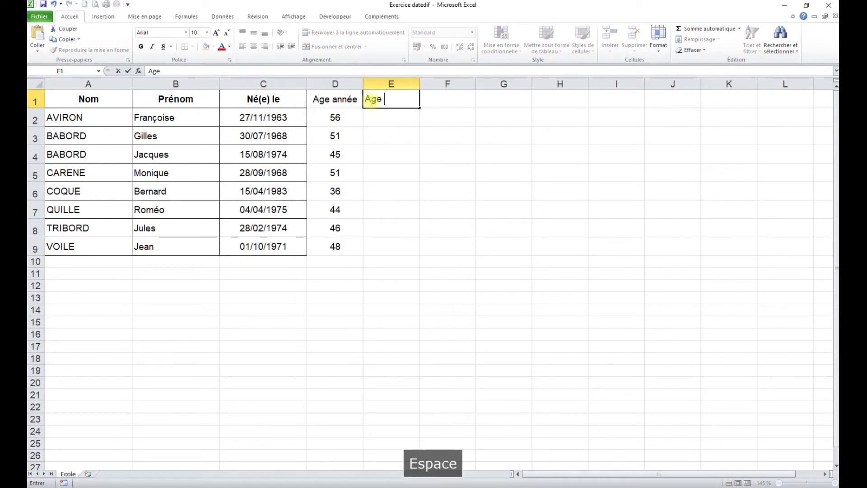
text(mois)
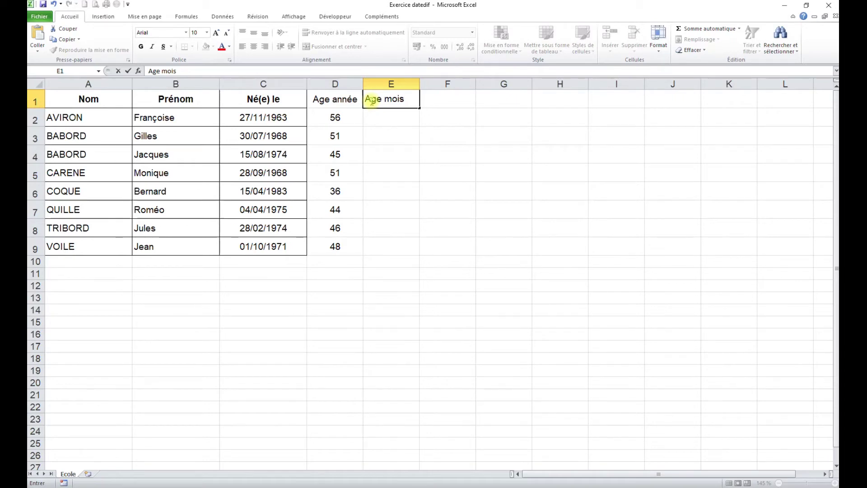
- Enter =DATEDIF(C2;AUJOURDHUI();"ym") in E2, returning 3 leftover months
click(389, 120)
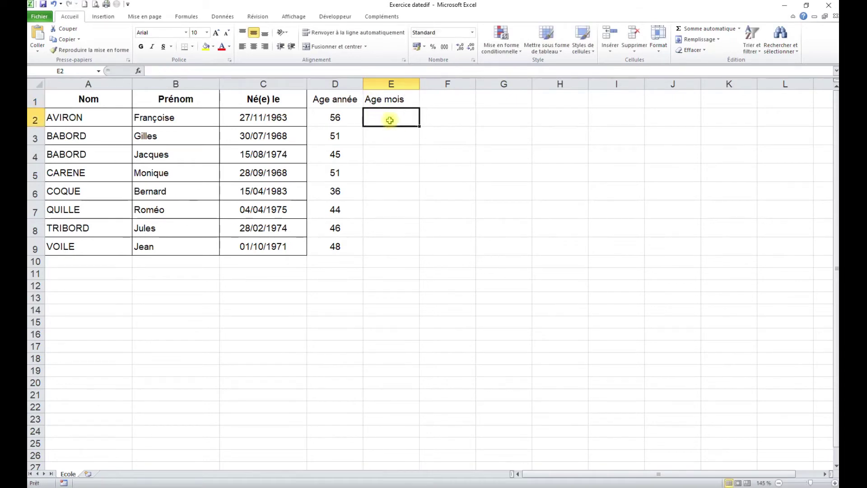
text(=)
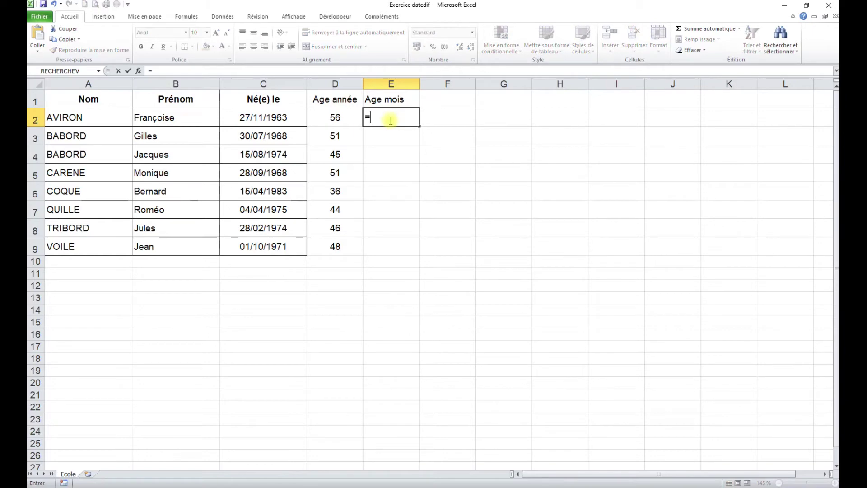
text(datedif)
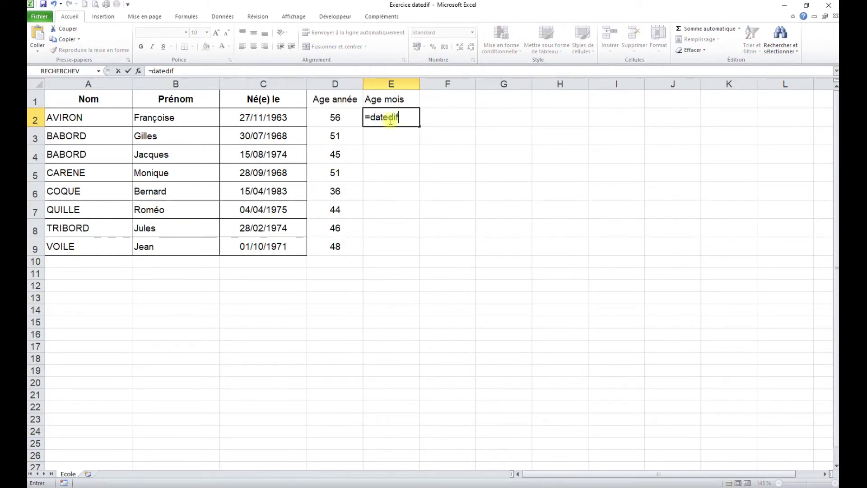
text(()
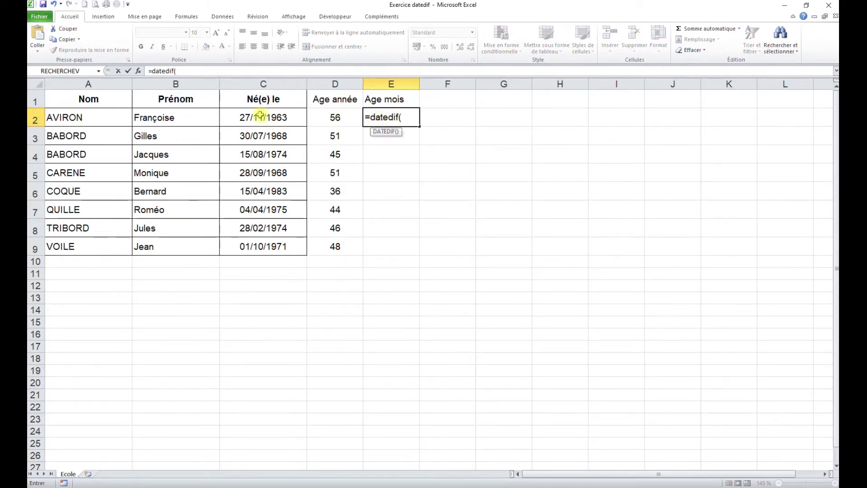
click(261, 115)
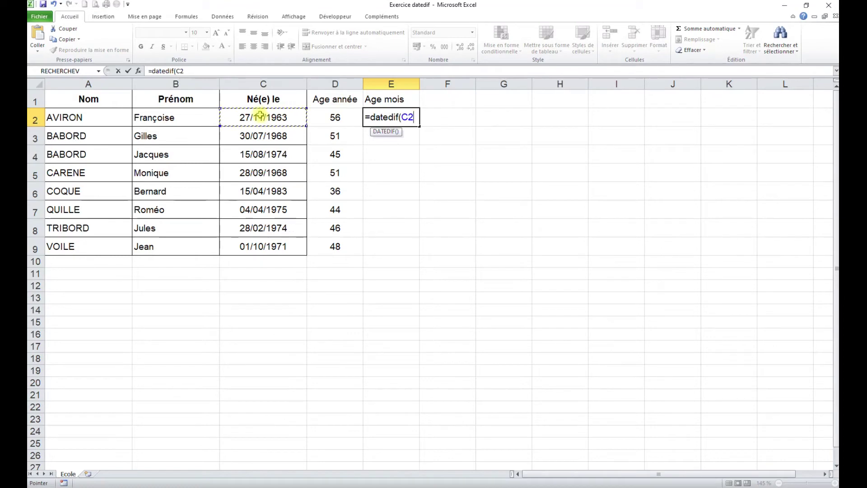
text(;)
text(aujourdhui()
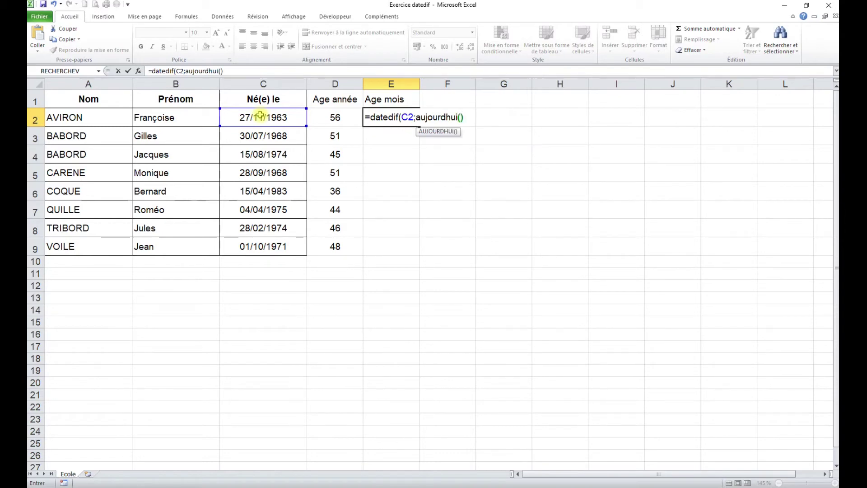
text();")
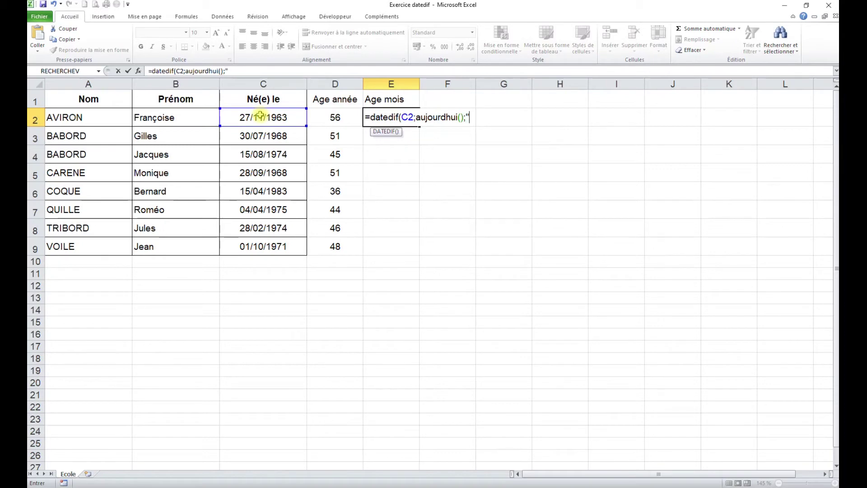
text(ym)
text(")
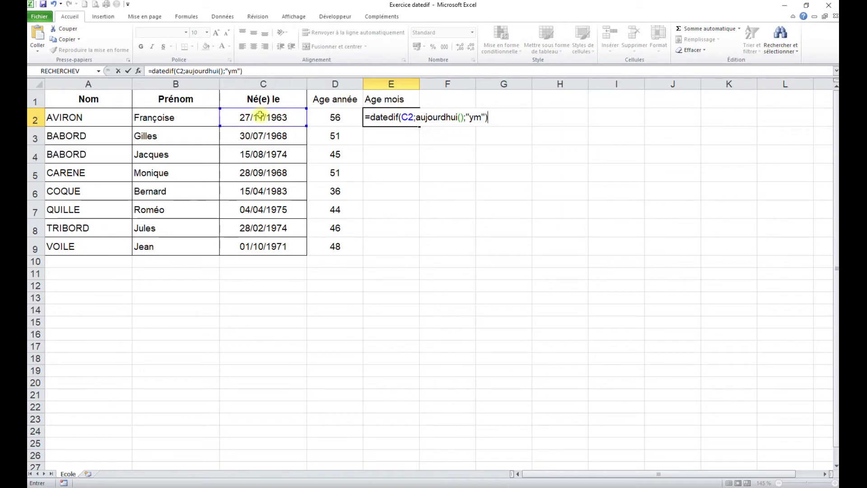
key(Return)
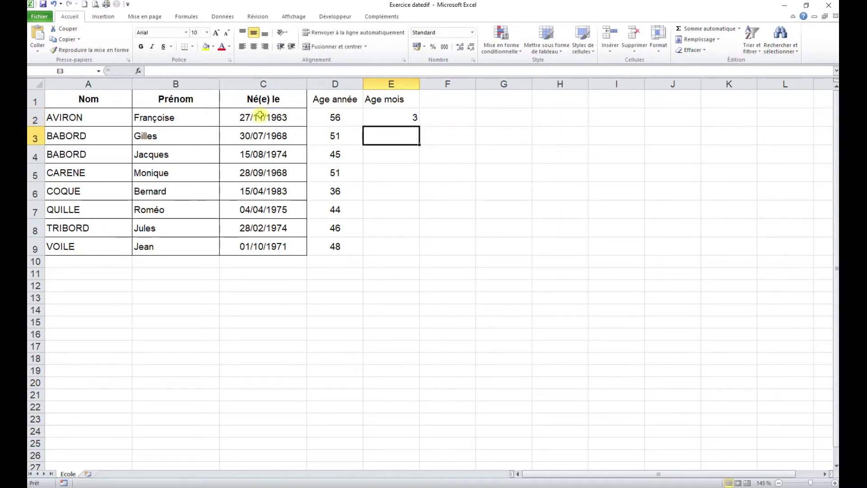
click(399, 114)
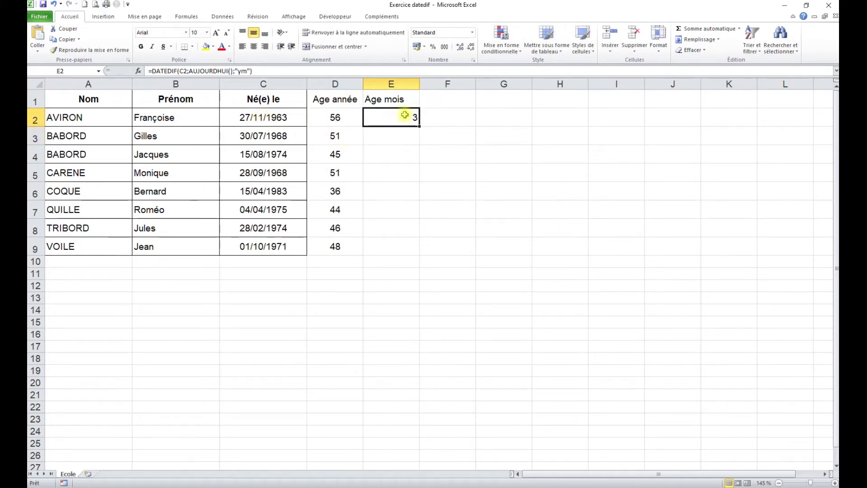
click(450, 102)
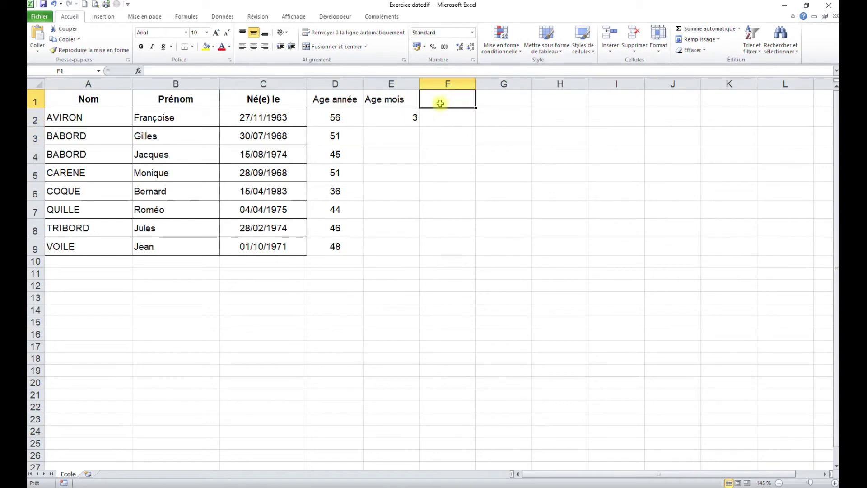
- Head F1 'Age jours' and enter the "md" DATEDIF formula in F2, giving 23 days
text(Age jours)
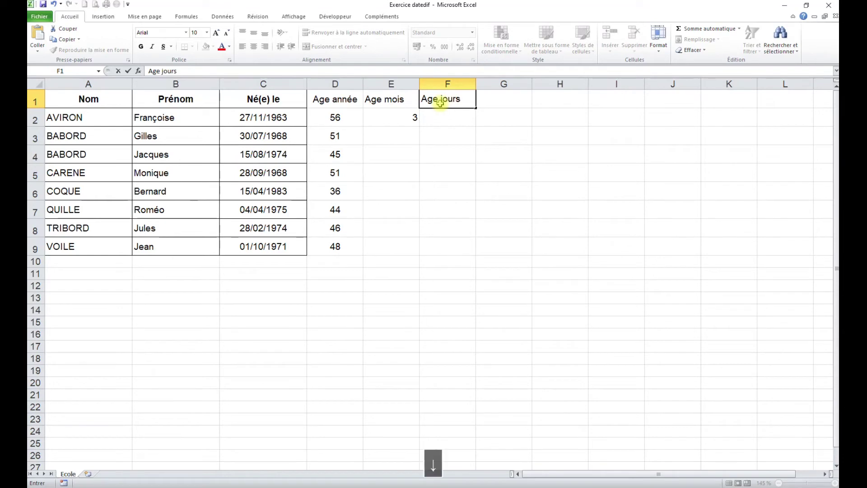
key(Return)
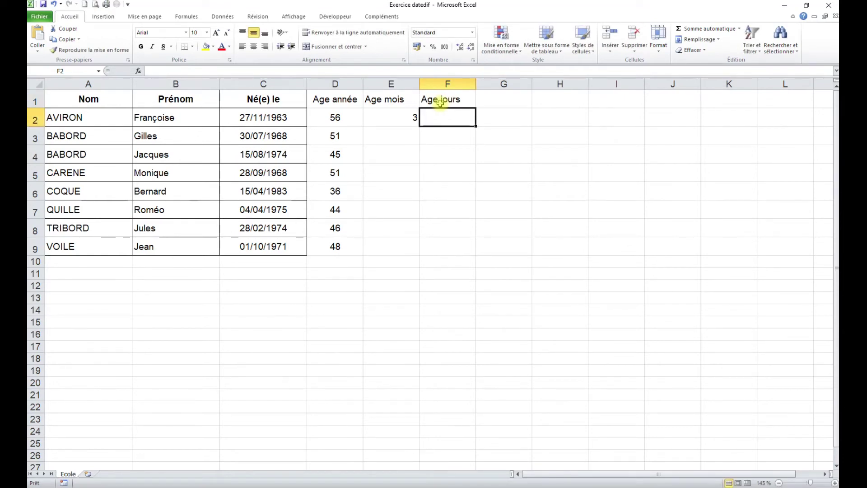
text(=date)
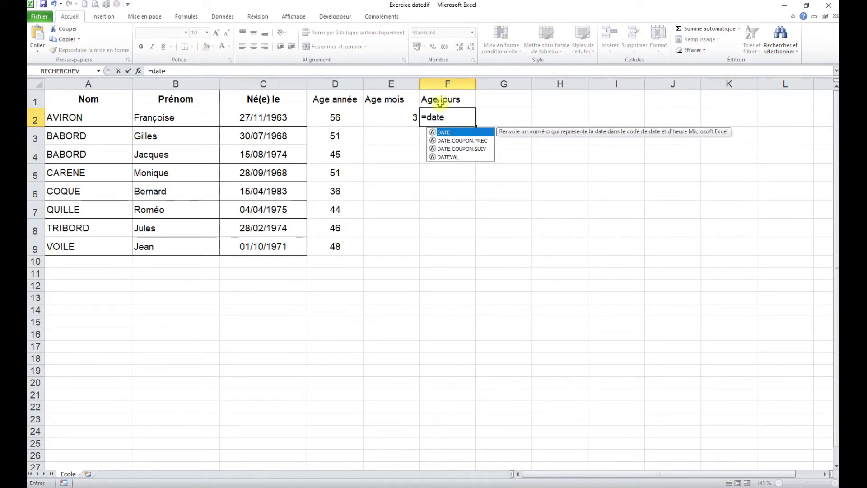
text(dif()
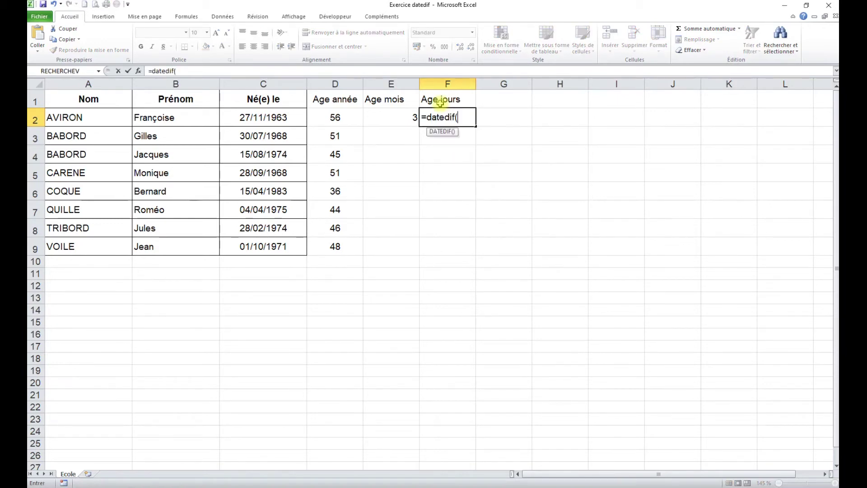
click(271, 118)
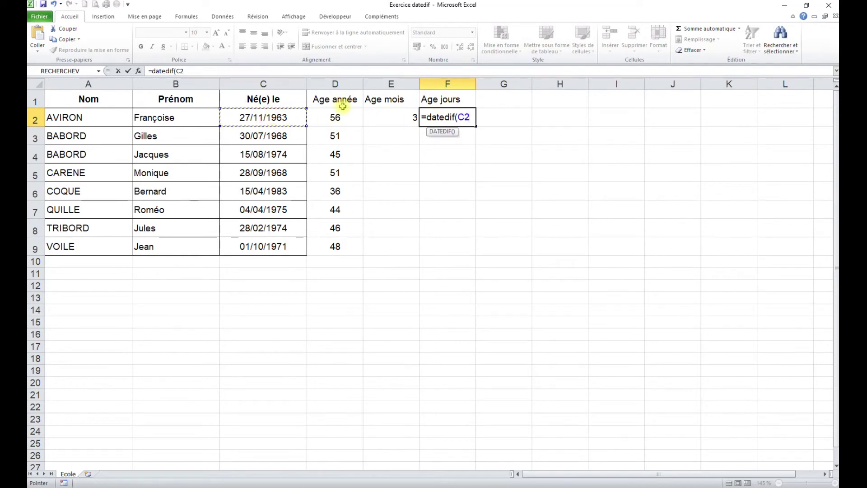
text(;aujourdhui)
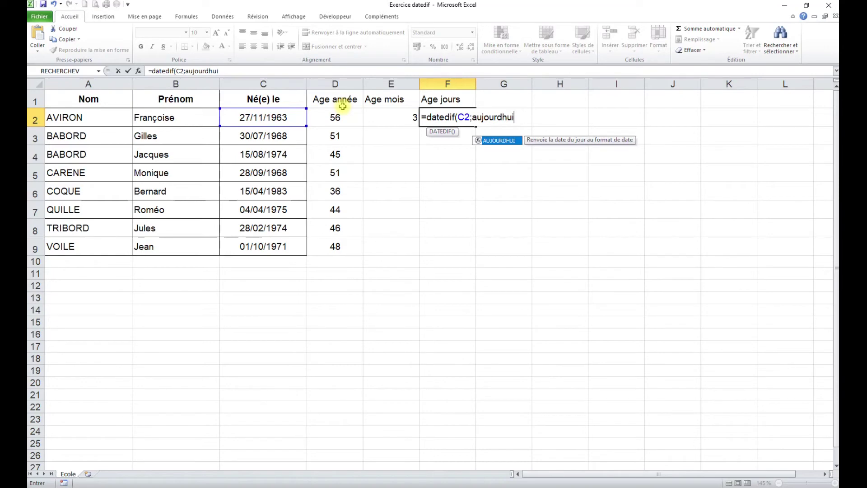
text(();"md)
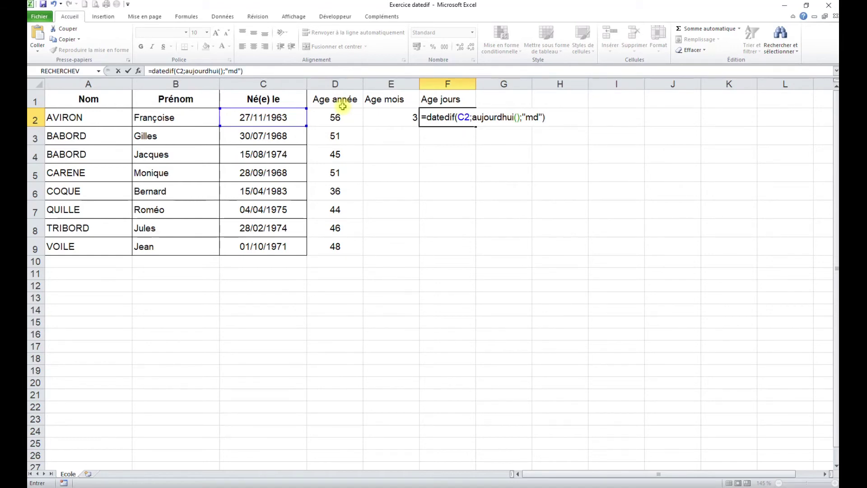
key(Return)
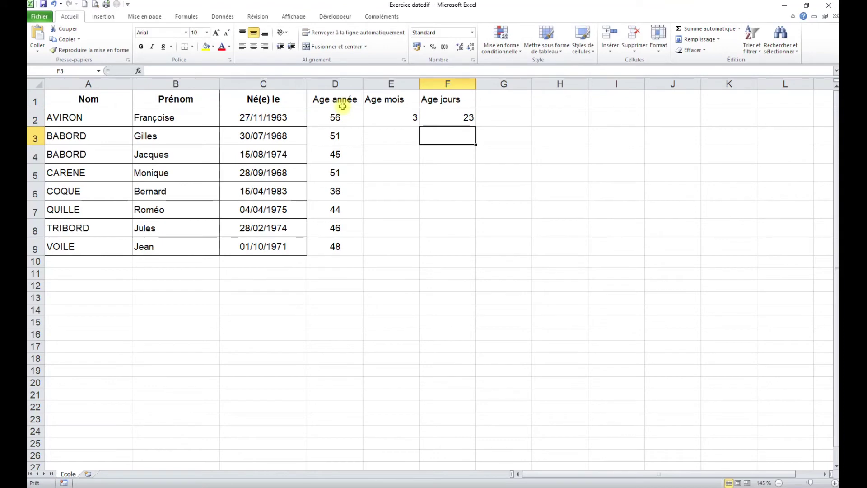
mouse_move(380, 117)
mouse_down()
mouse_move(452, 118)
mouse_move(450, 249)
mouse_up()
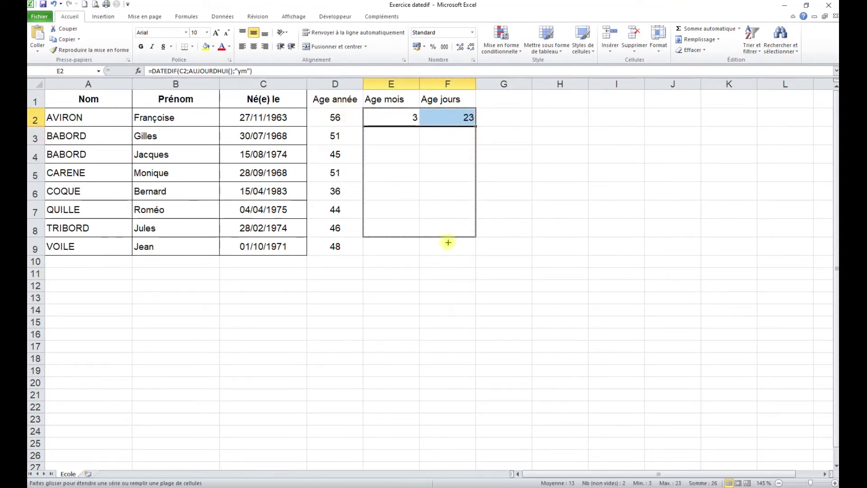
- Fill E2:F2 down to row 9 and apply Toutes les bordures to D1:F9
click(432, 273)
drag(323, 99, 445, 244)
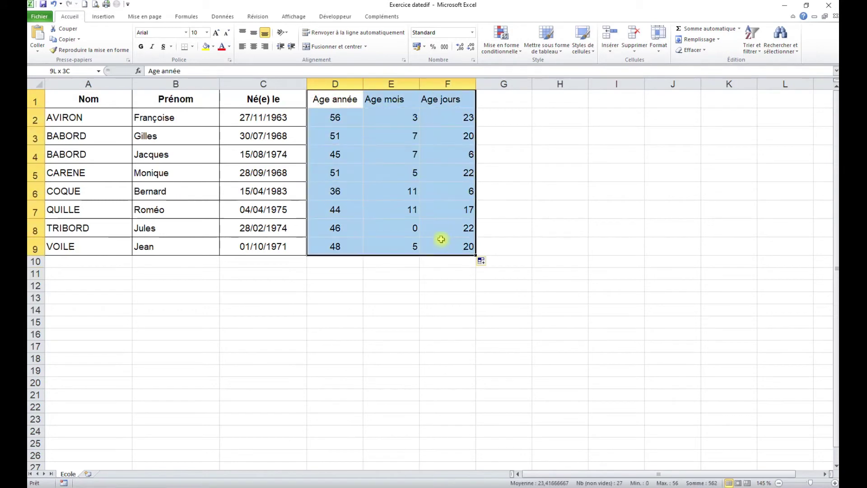
click(193, 47)
click(217, 124)
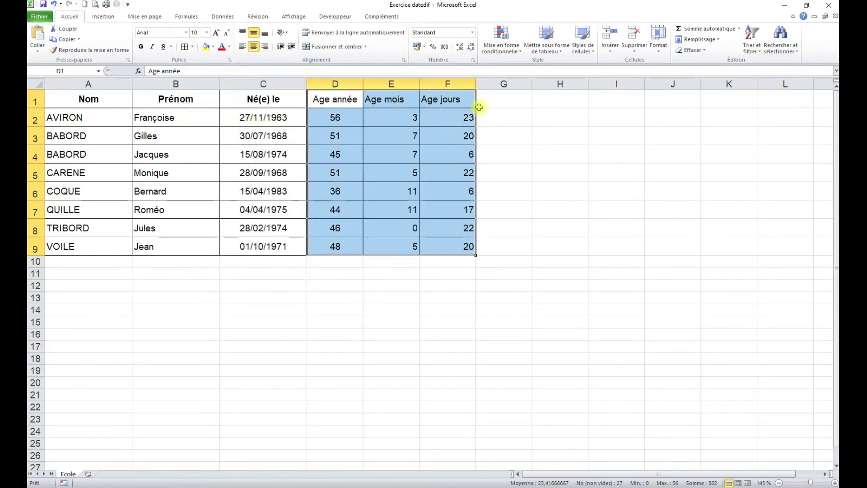
click(497, 101)
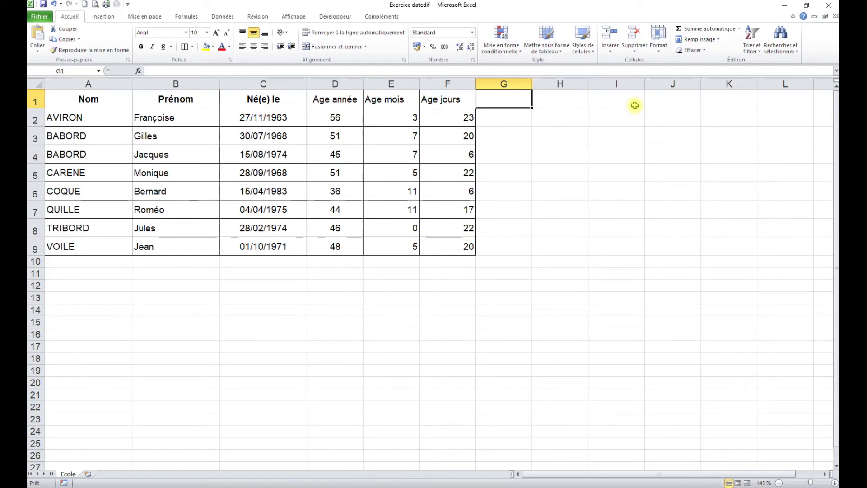
- Enter the heading 'Age AMJ' in G1 and select G2 for the combined formula
text(Age)
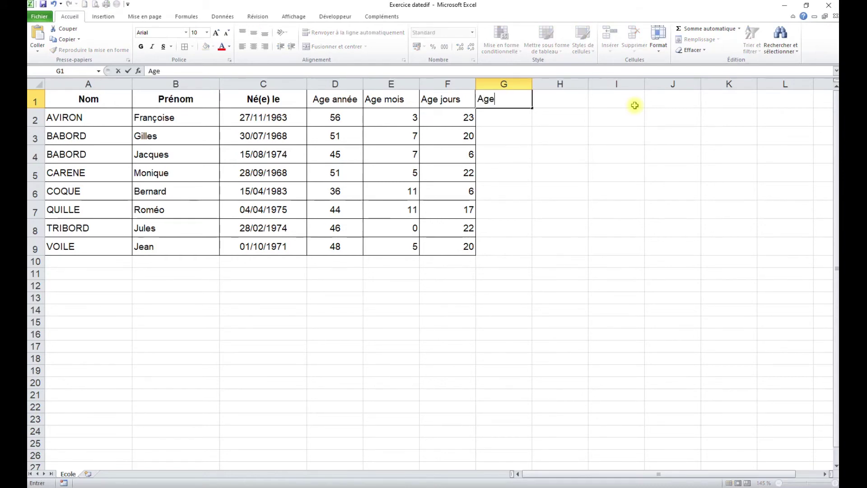
text( AM)
text(J)
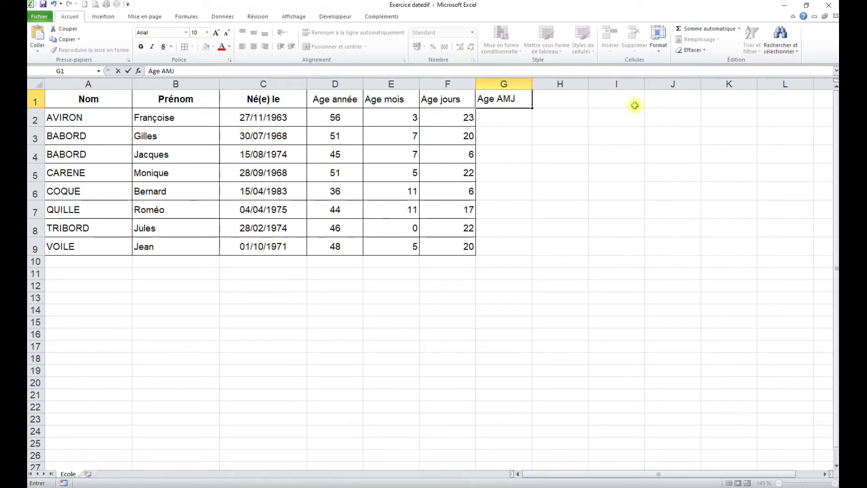
key(Return)
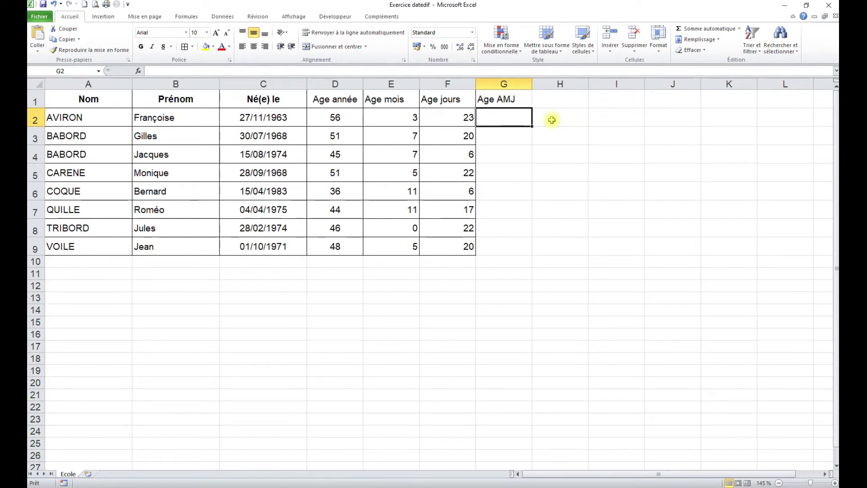
drag(335, 118, 461, 118)
click(499, 121)
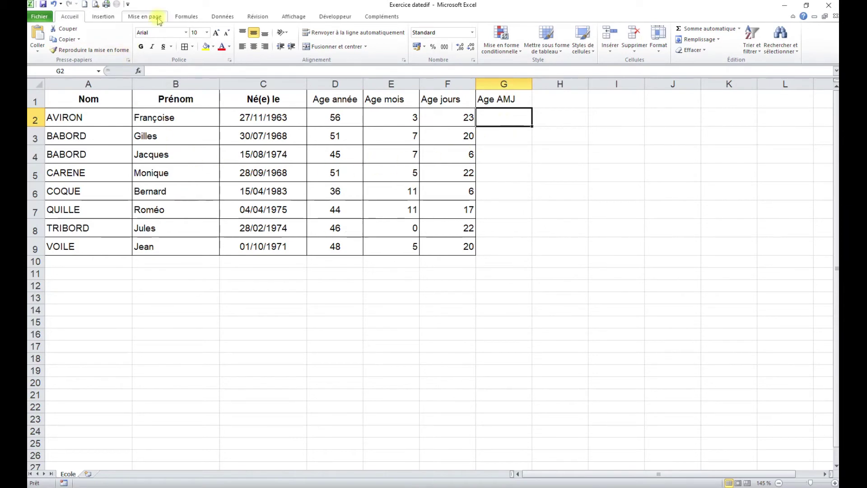
click(188, 18)
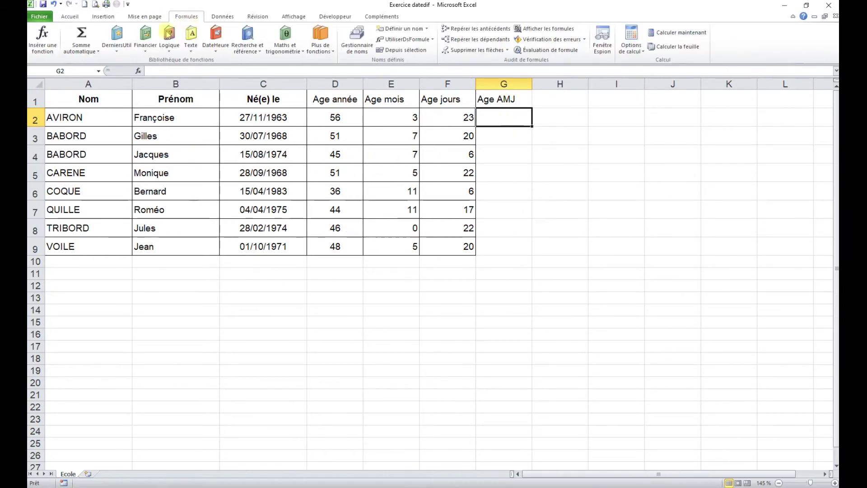
- Open Insert Function for G2 and switch the category to Tous
click(41, 50)
click(355, 183)
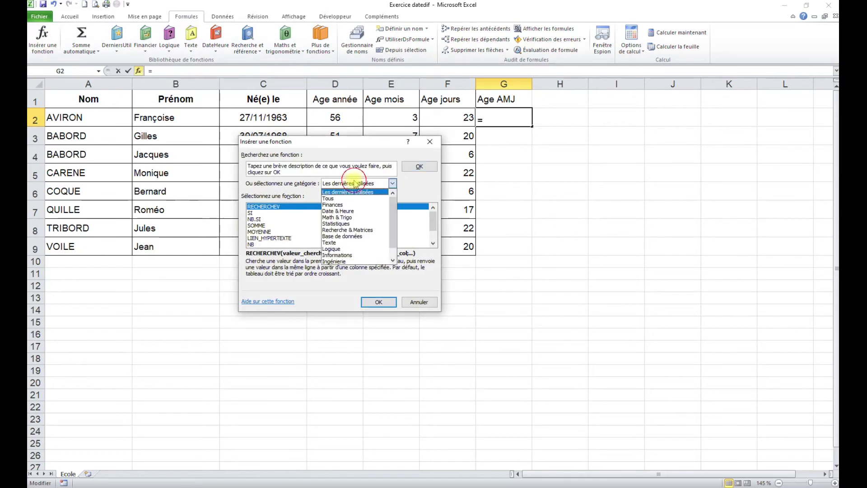
click(329, 198)
click(266, 230)
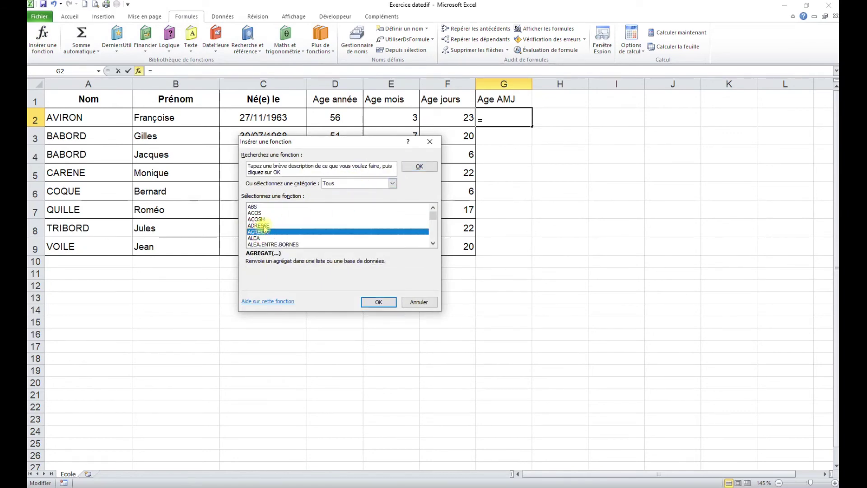
text(co)
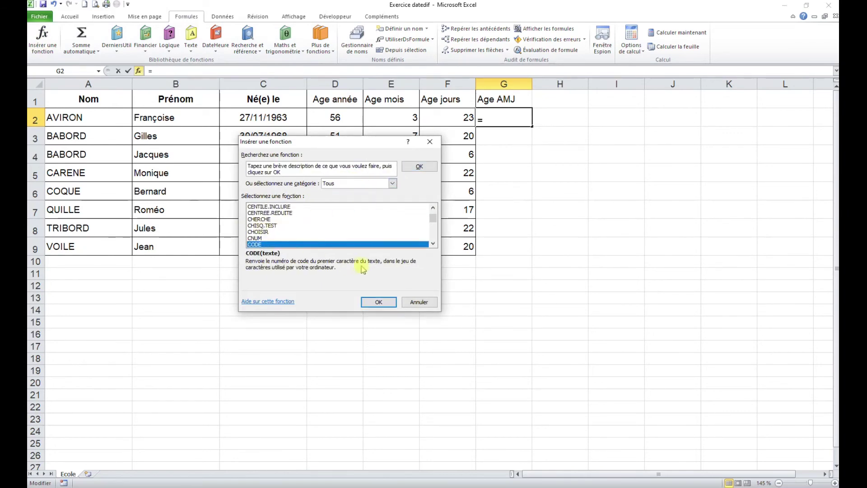
- Choose CONCATENER from the function list and confirm to open its arguments
click(433, 244)
click(433, 244)
click(433, 244)
click(433, 244)
click(433, 245)
click(433, 244)
click(433, 244)
click(433, 244)
click(433, 245)
click(433, 245)
click(433, 245)
click(433, 245)
click(433, 245)
click(433, 244)
click(269, 232)
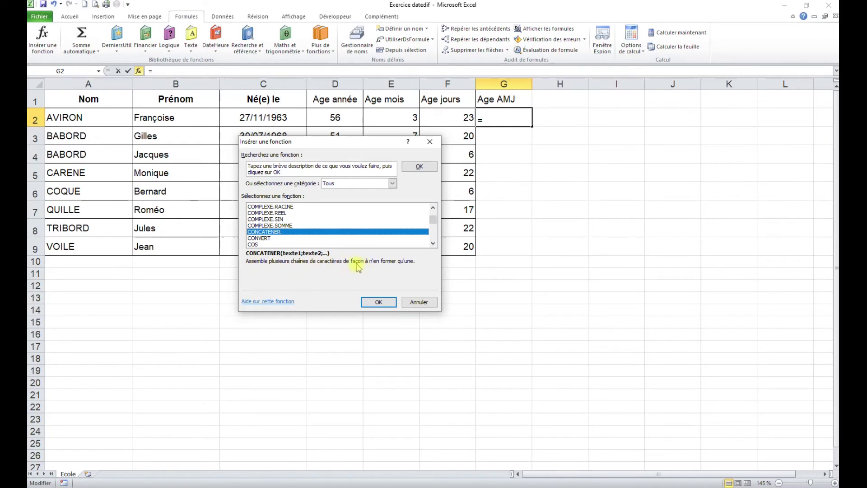
click(379, 302)
drag(378, 157, 560, 164)
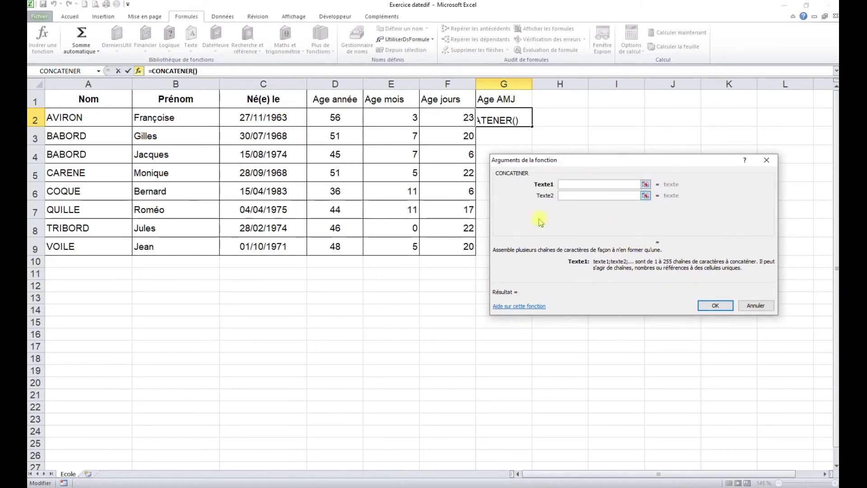
- Enter D2, " ans ", E2 and " mois " as the first four CONCATENER arguments
click(336, 118)
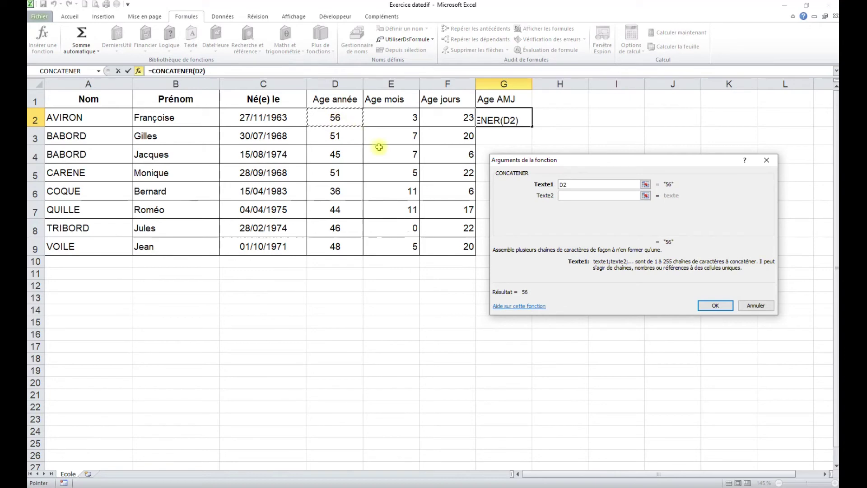
click(573, 197)
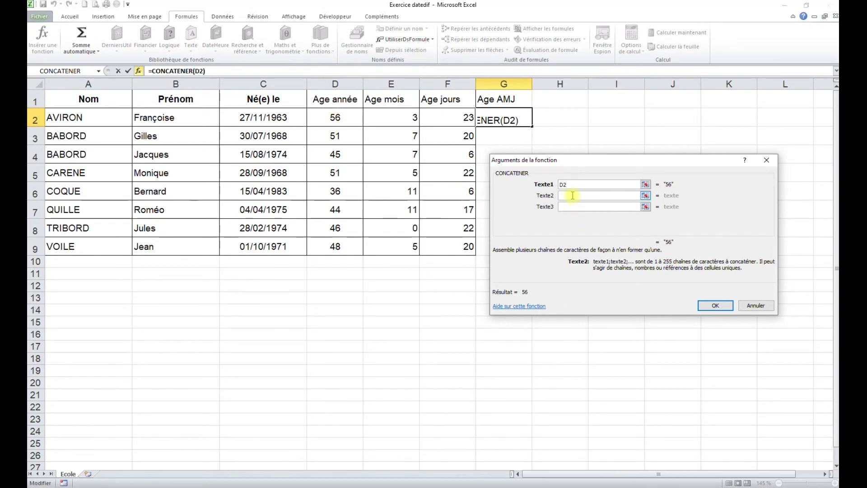
text(ans)
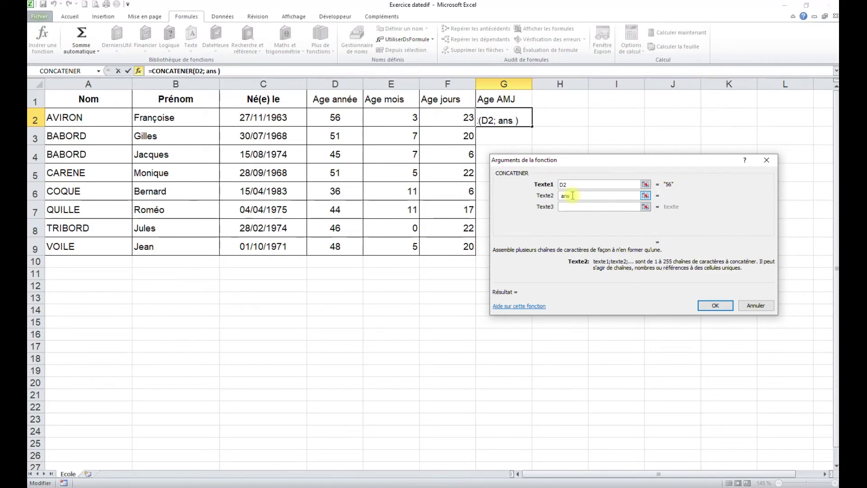
click(567, 207)
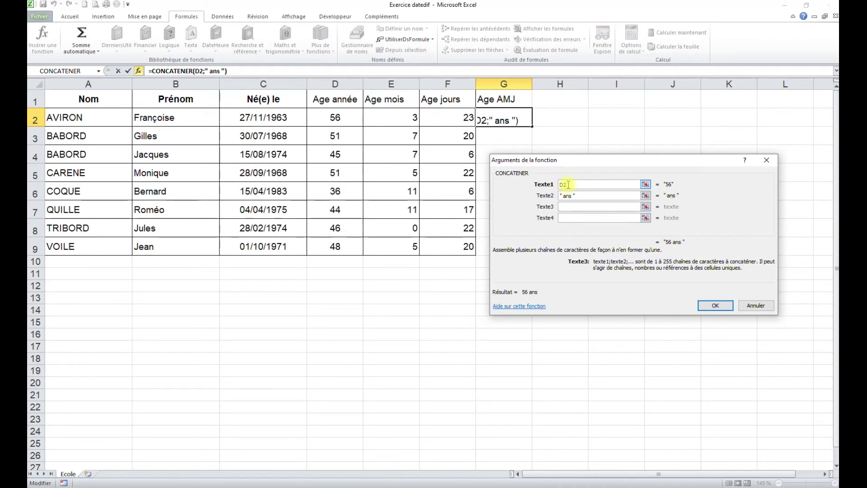
click(405, 118)
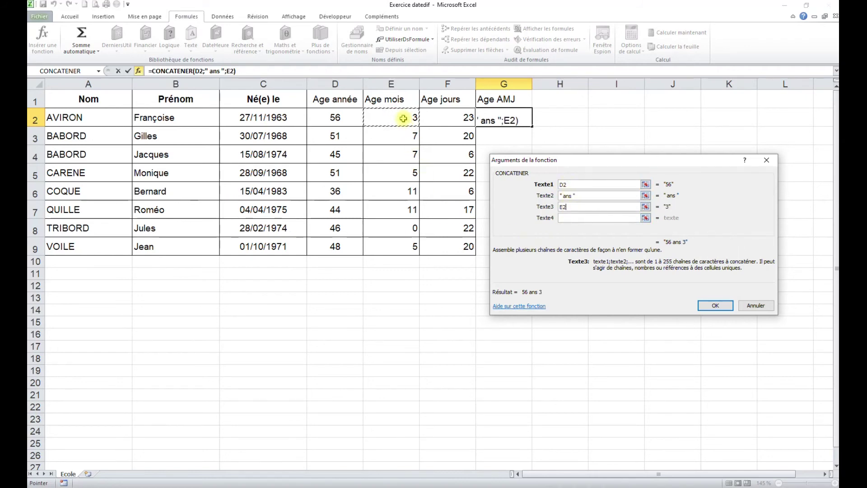
click(565, 217)
text(mois)
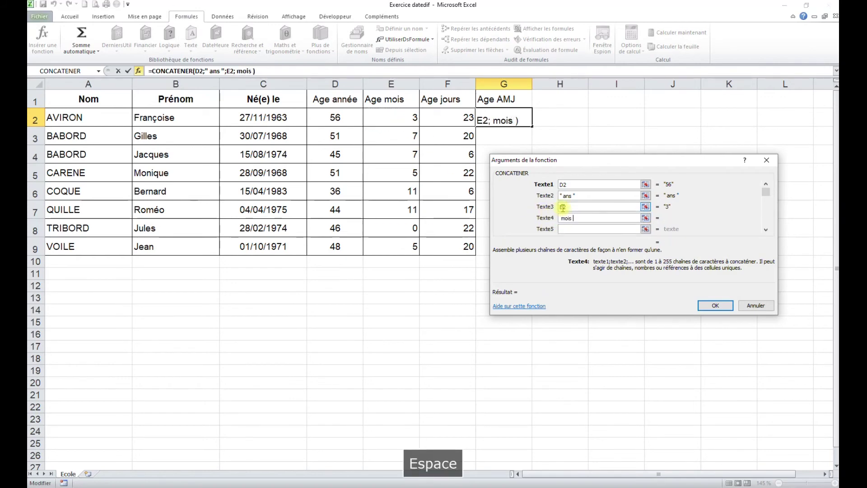
- Add F2 and " jours" as final arguments and confirm, showing '56 ans 3 mois 23 jours'
click(570, 229)
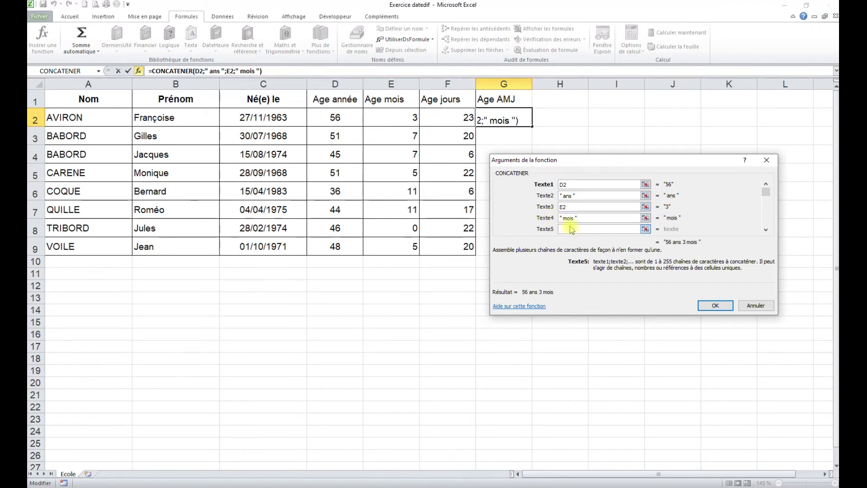
click(457, 119)
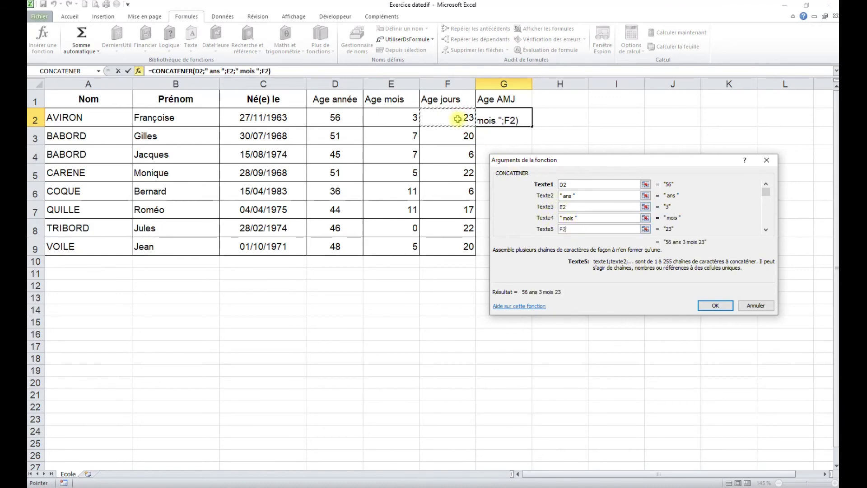
click(766, 230)
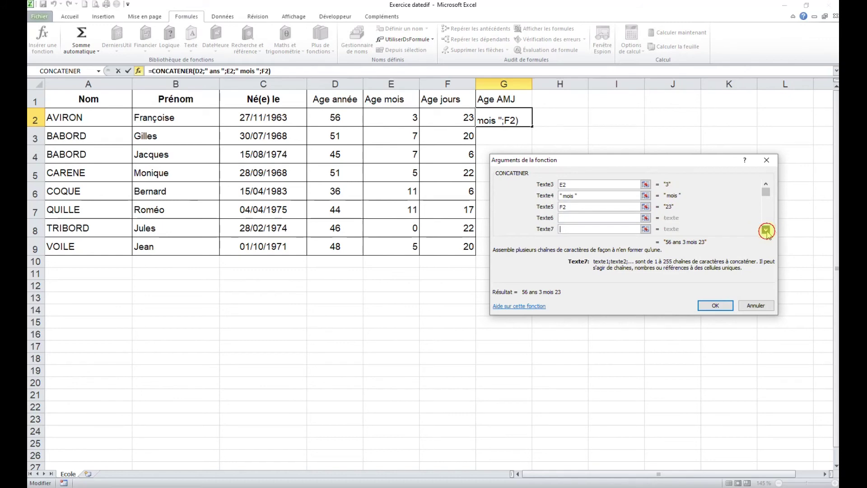
click(577, 217)
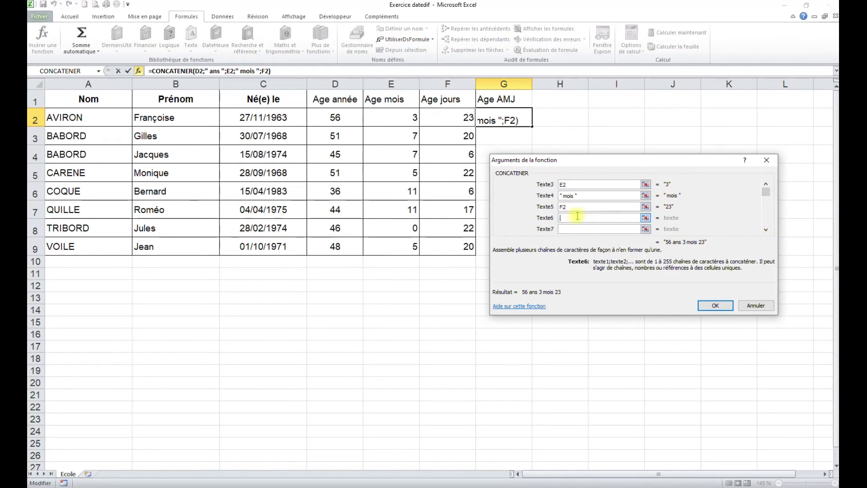
text(jours)
click(714, 306)
click(544, 213)
click(521, 117)
- Fill the Age AMJ formula down to G9, autofit column G, and check G8 and G5
drag(532, 126, 528, 247)
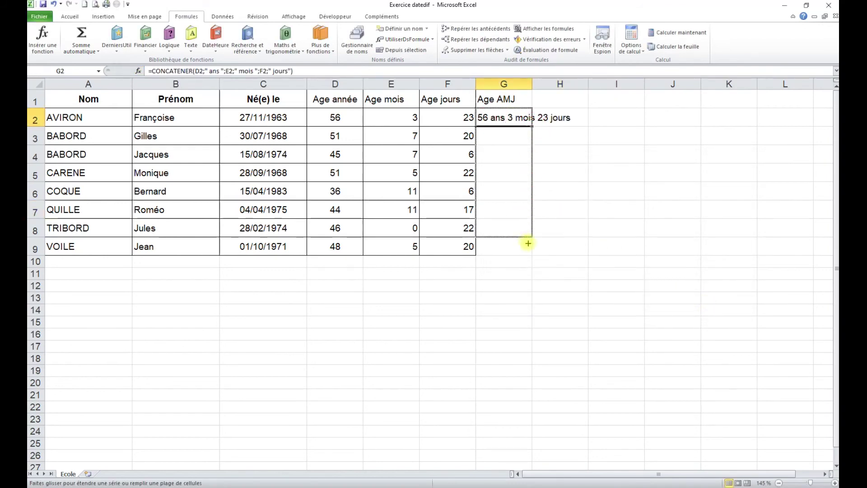
double_click(529, 83)
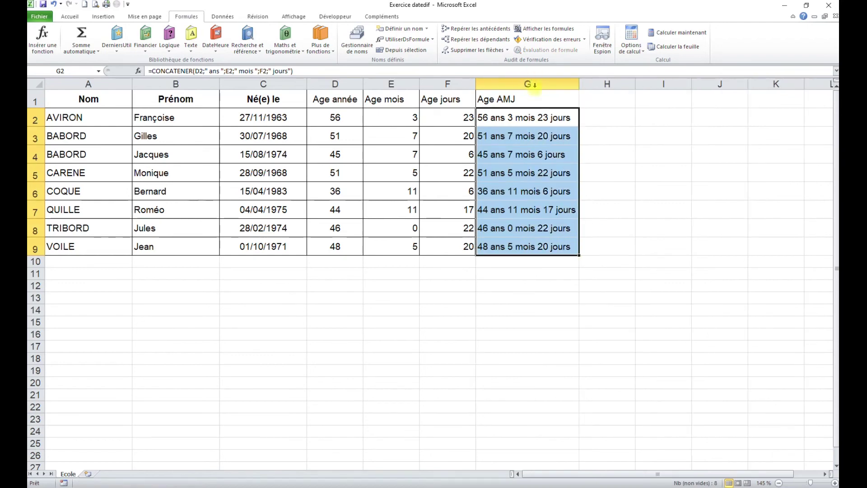
click(590, 132)
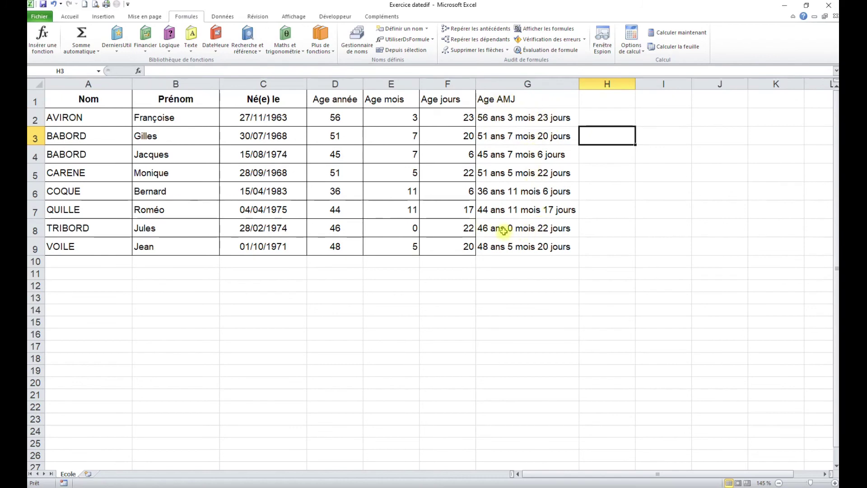
click(520, 228)
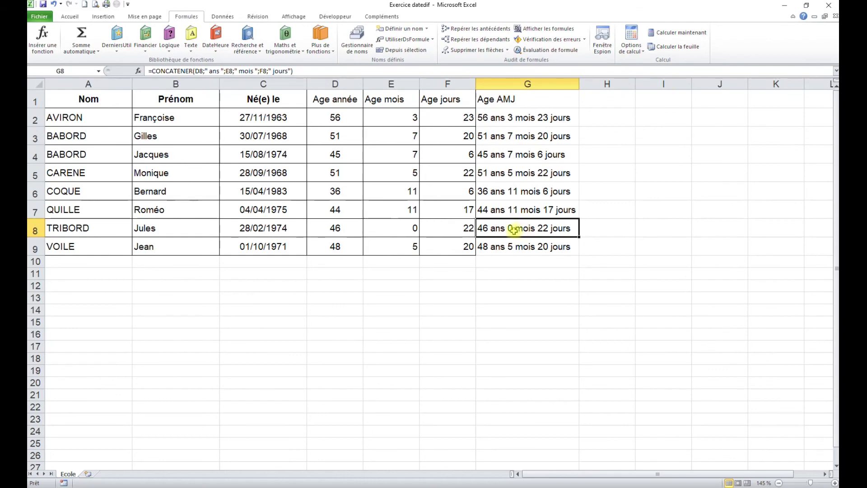
click(499, 175)
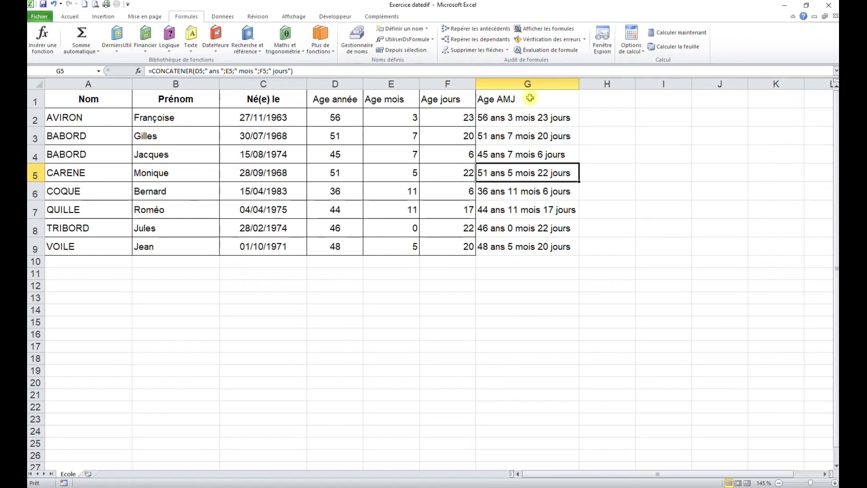
drag(530, 98, 527, 246)
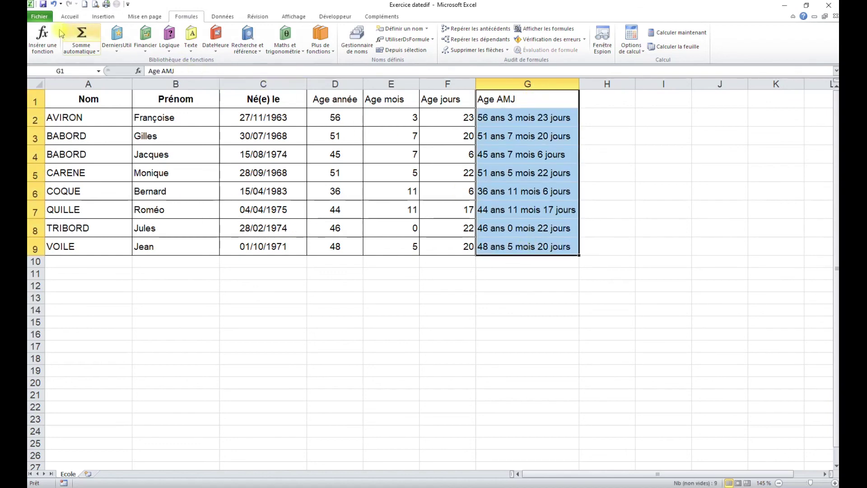
- Apply All Borders to the Age AMJ range G1:G9 so it matches the table
click(69, 16)
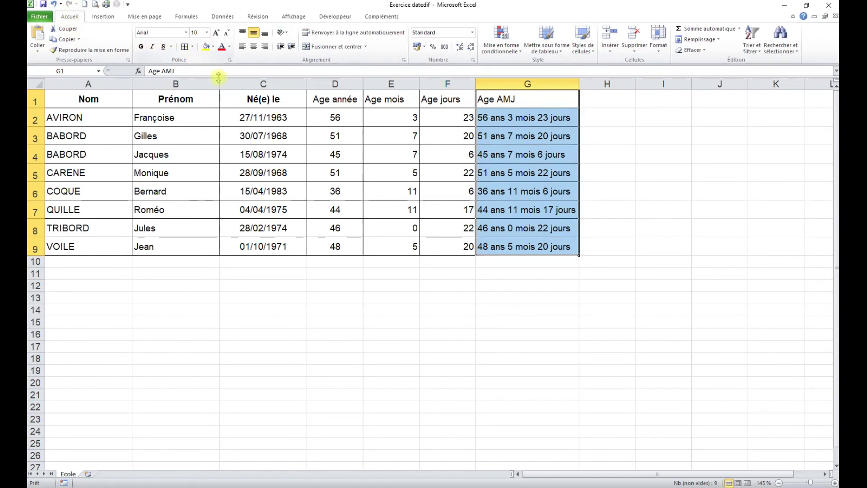
click(443, 191)
click(543, 210)
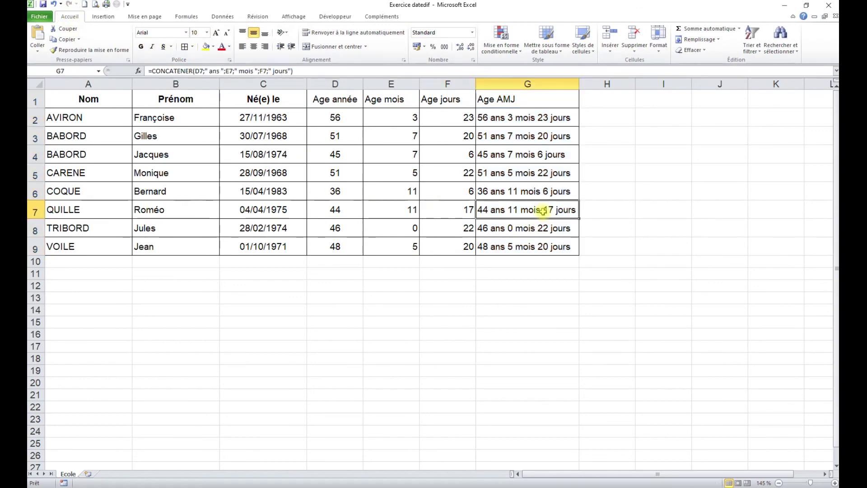